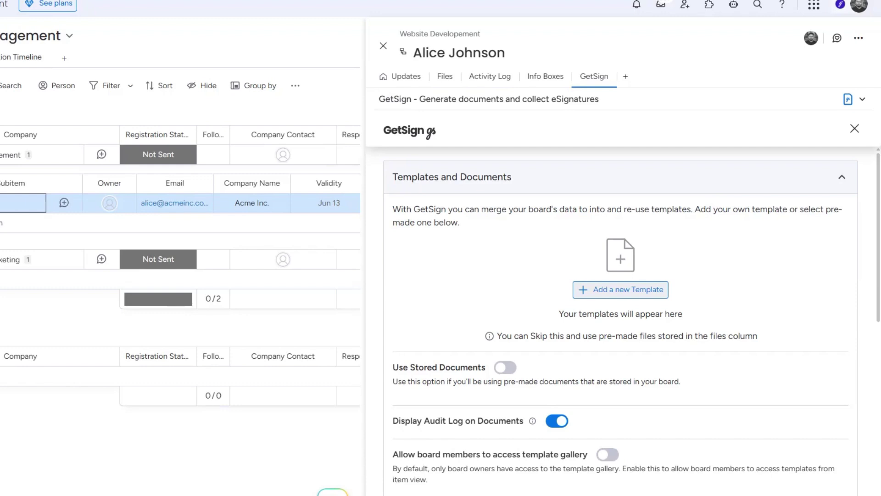
# Step: Add the Website Development Quotation.docx template and open its document content for editing
pyautogui.click(621, 294)
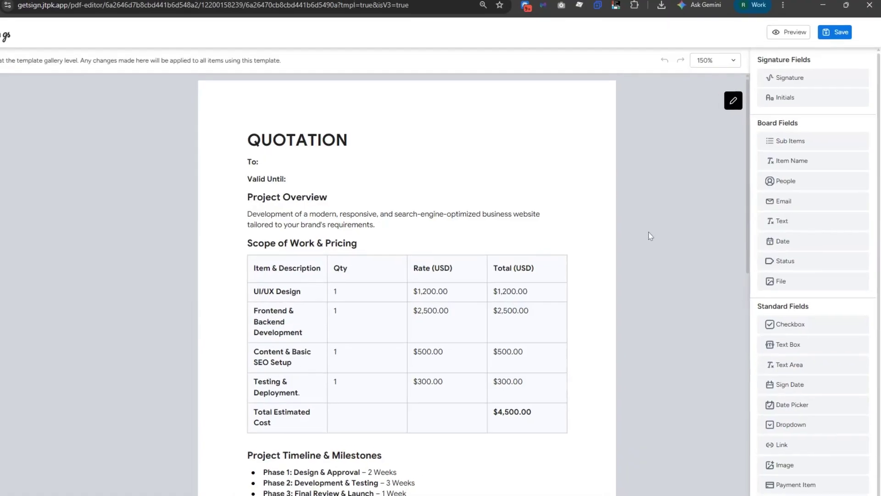
pyautogui.scroll(-10, 648, 234)
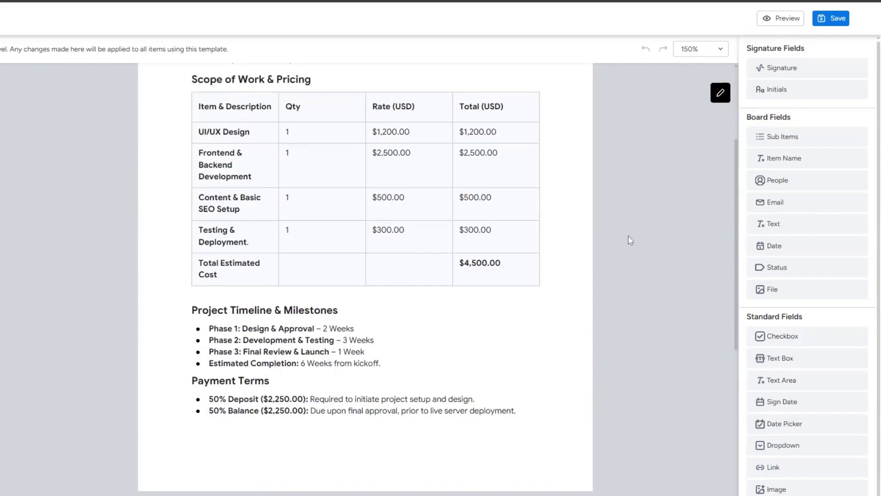
pyautogui.scroll(5, 632, 247)
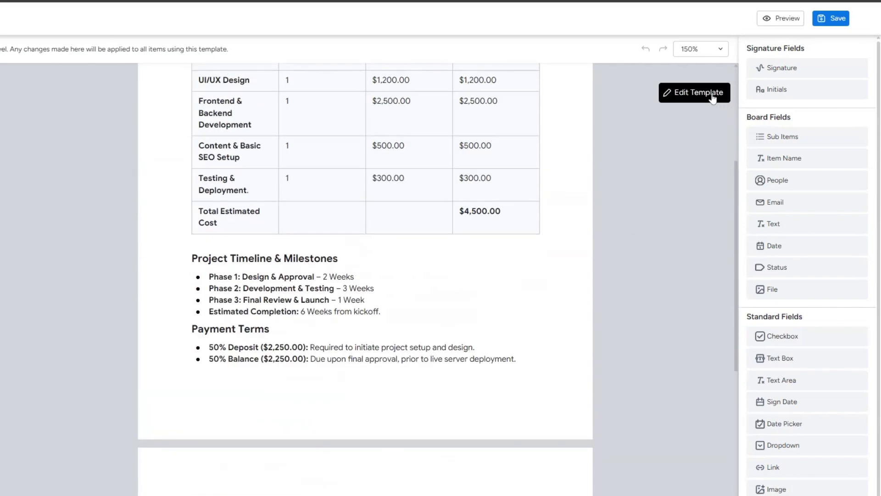
pyautogui.click(693, 93)
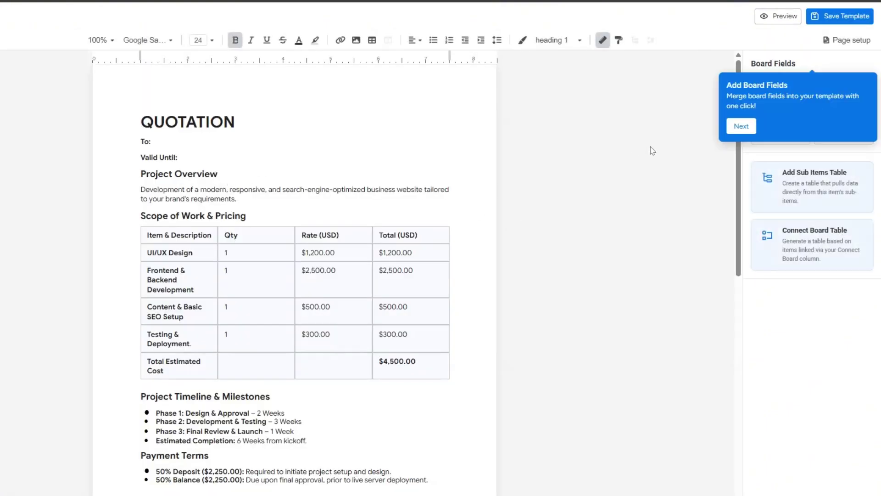
# Step: Insert the Item Name board field after "To:" and the Validity field after "Valid Until:", and save the template content
pyautogui.click(741, 126)
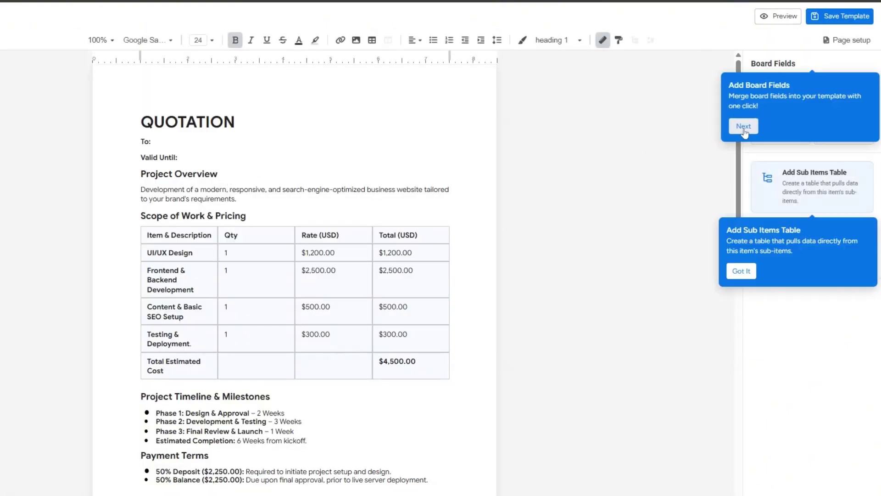
pyautogui.click(159, 146)
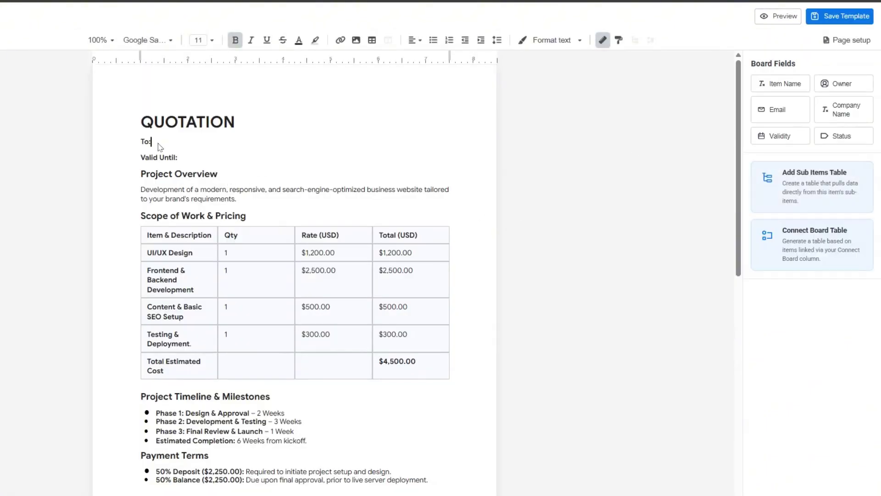
pyautogui.click(789, 83)
pyautogui.click(186, 159)
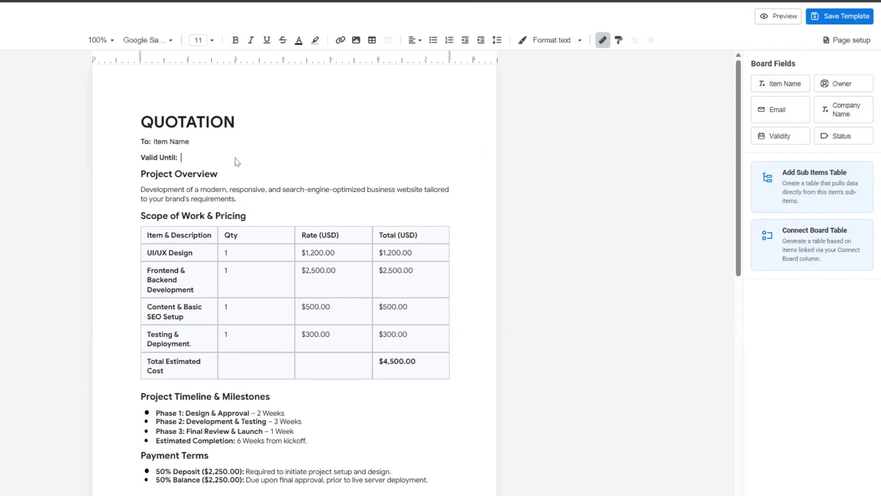
pyautogui.click(778, 136)
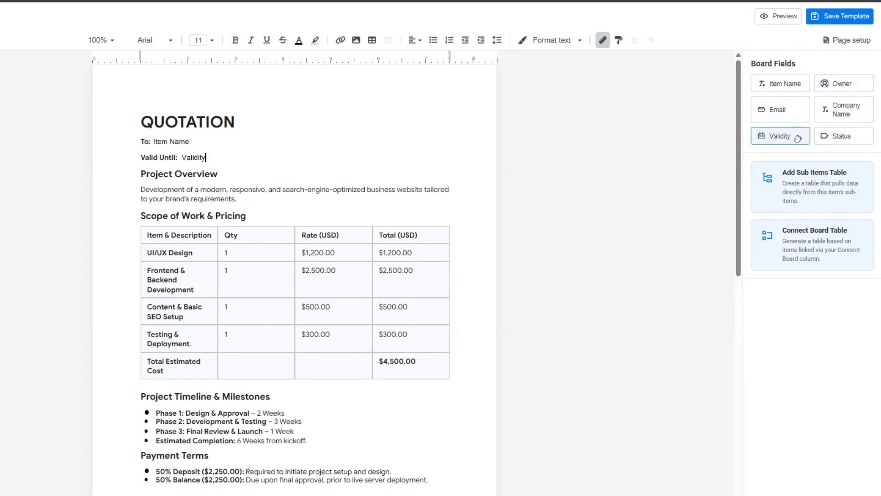
pyautogui.click(826, 17)
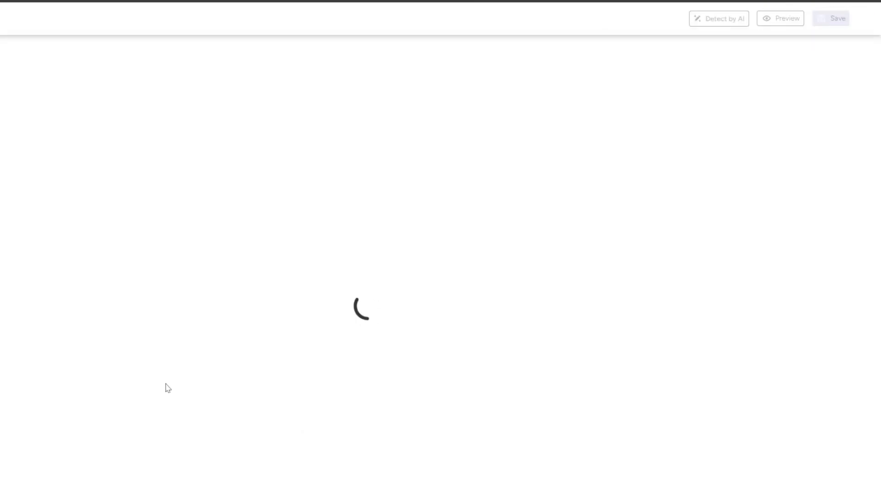
# Step: Place a Signature field assigned to Email, an Item Name field and a Date Picker on the "For Acme Inc" lines
pyautogui.scroll(-10, 376, 270)
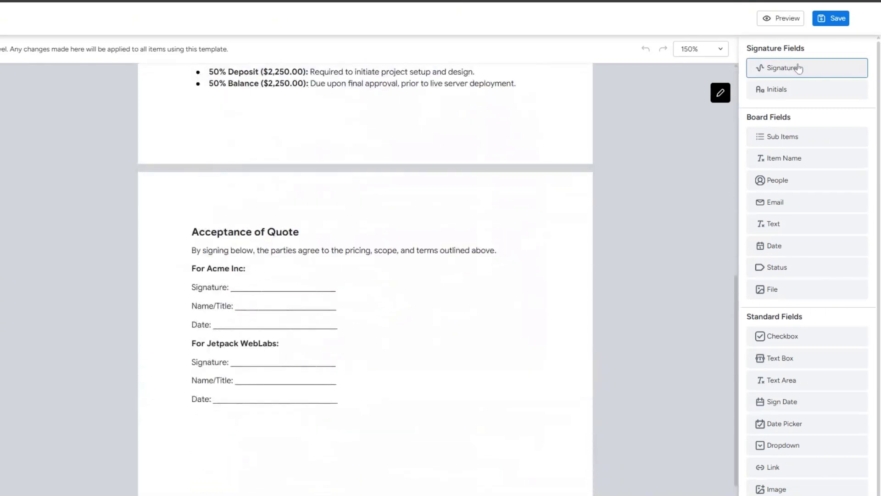
pyautogui.moveTo(798, 69); pyautogui.dragTo(279, 285)
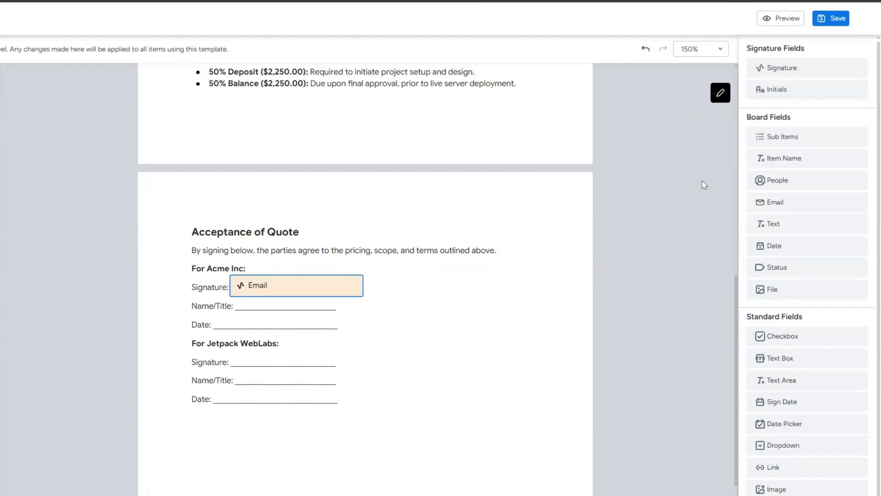
pyautogui.moveTo(797, 159); pyautogui.dragTo(251, 302)
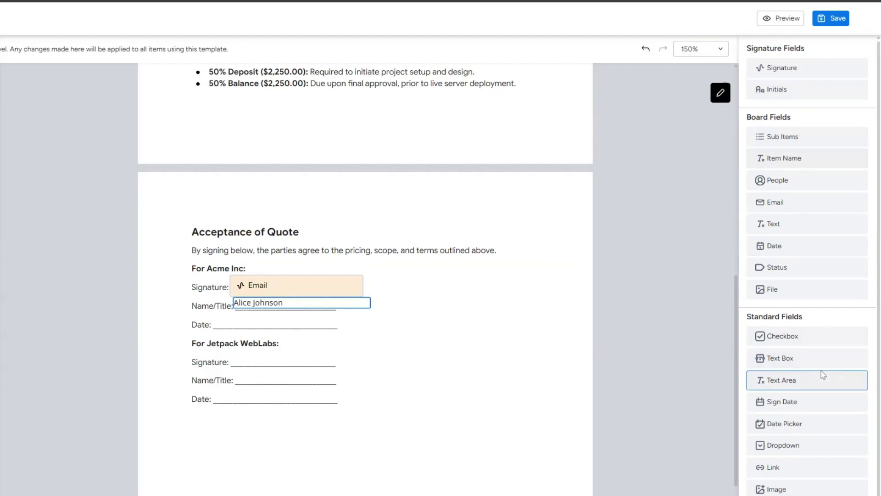
pyautogui.moveTo(780, 423); pyautogui.dragTo(276, 321)
pyautogui.click(265, 365)
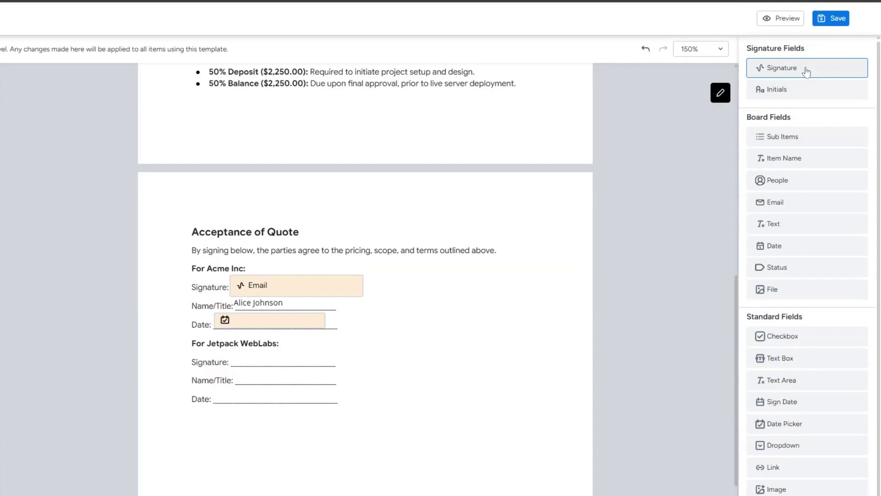
# Step: Place a Signature field assigned to Me, a People field and a Date Picker on the "For Jetpack WebLabs" lines, and save the template
pyautogui.moveTo(798, 72); pyautogui.dragTo(285, 359)
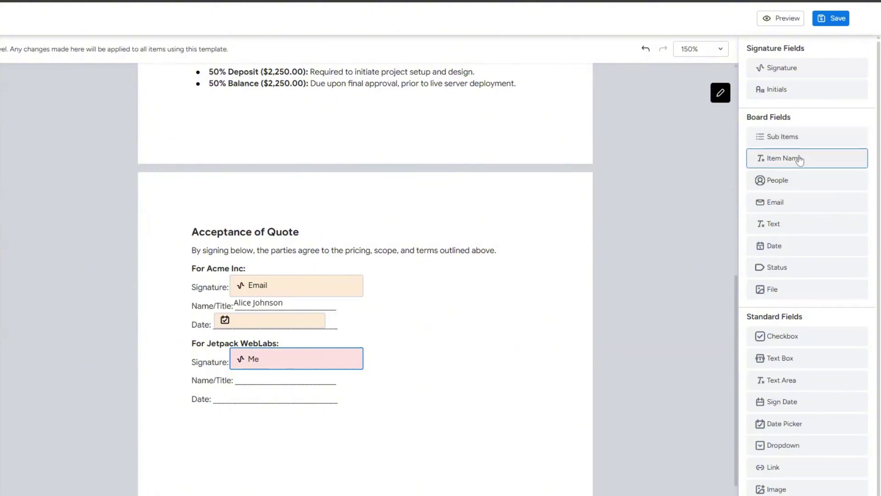
pyautogui.moveTo(794, 187); pyautogui.dragTo(285, 381)
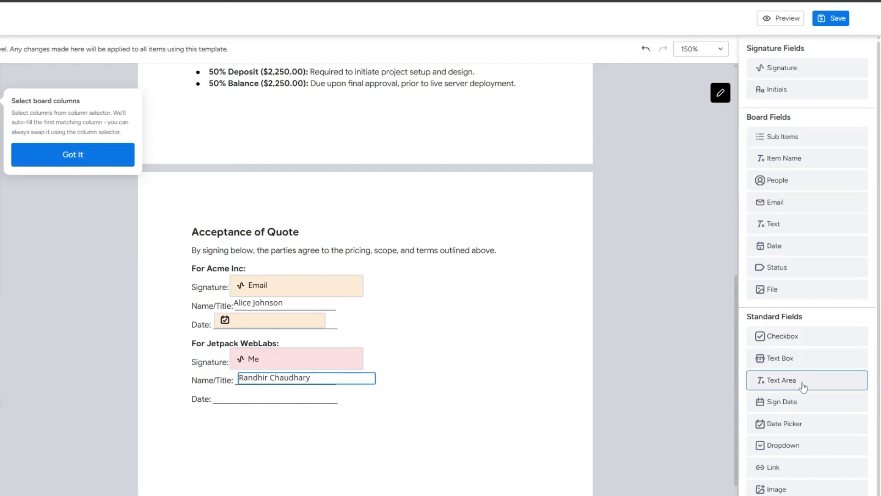
pyautogui.moveTo(782, 423); pyautogui.dragTo(269, 396)
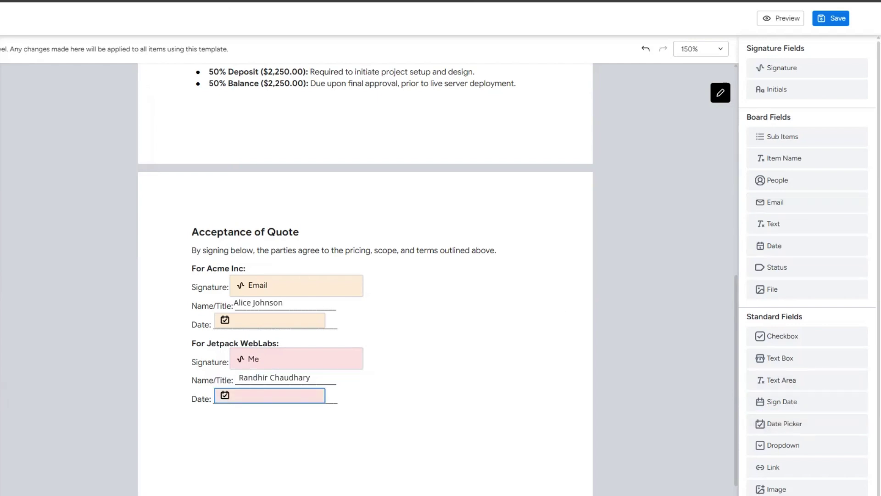
pyautogui.click(832, 18)
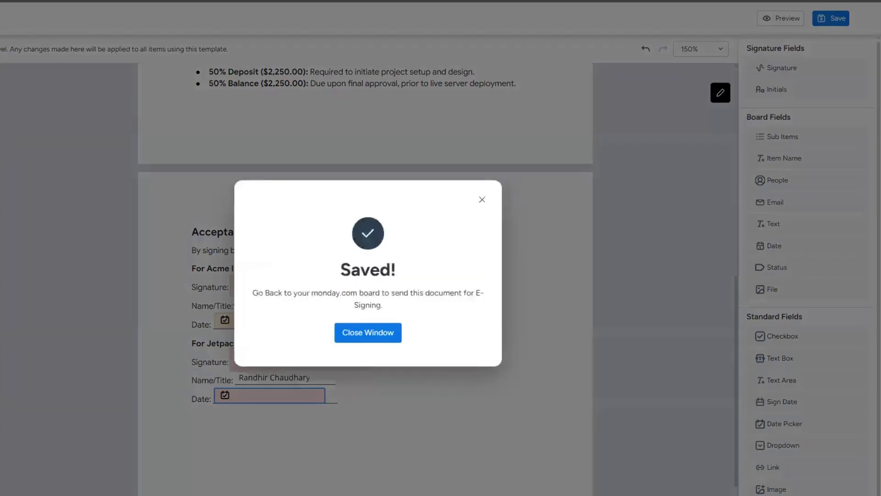
pyautogui.click(366, 335)
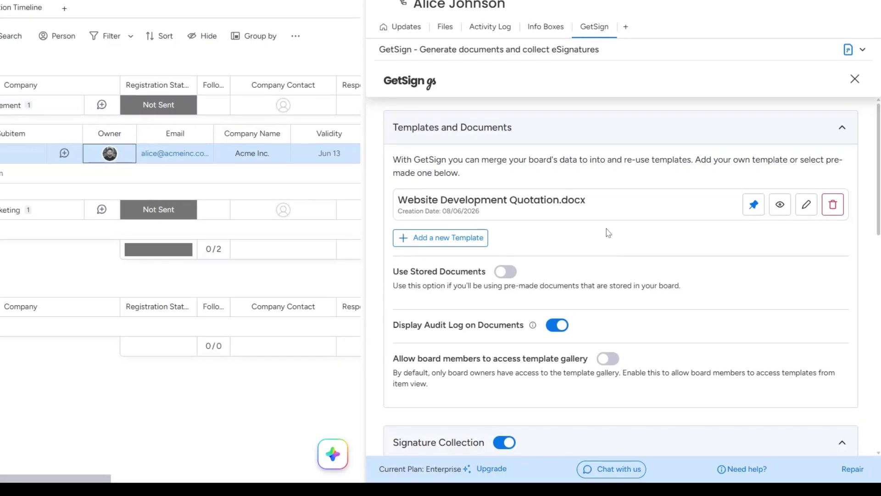
# Step: Enable GetSign Generate and trigger document generation when the Status column changes to Generate Quote
pyautogui.scroll(-12, 609, 230)
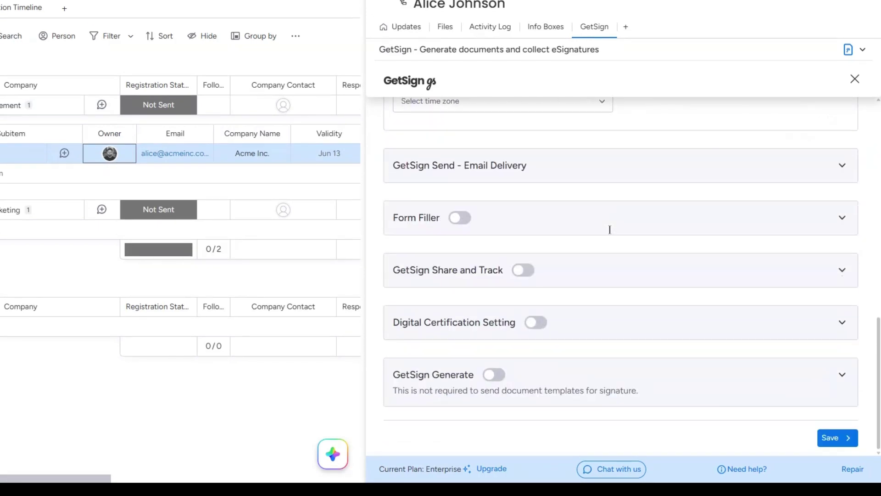
pyautogui.click(494, 375)
pyautogui.scroll(-3, 479, 317)
pyautogui.click(480, 317)
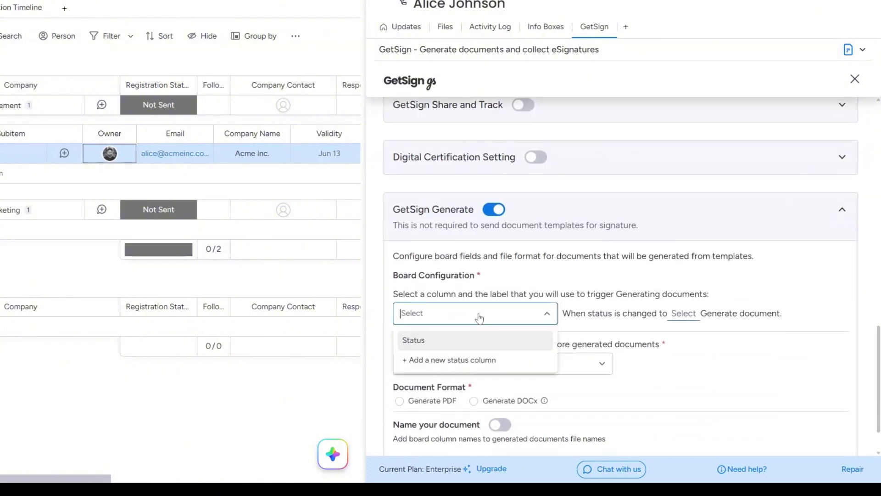
pyautogui.click(448, 341)
pyautogui.click(683, 313)
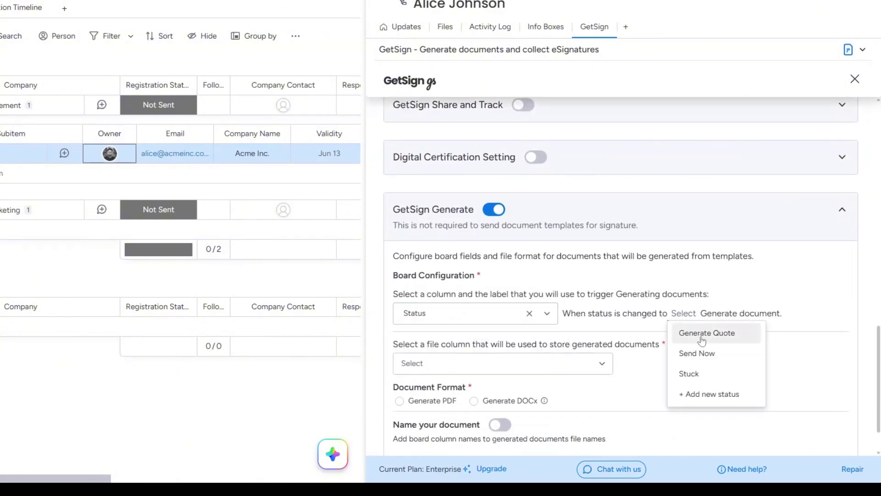
pyautogui.click(701, 340)
# Step: Store generated documents in the Generated Quote column as PDF, with custom naming enabled and the document name "Web Quootation"
pyautogui.scroll(-1, 459, 316)
pyautogui.click(459, 310)
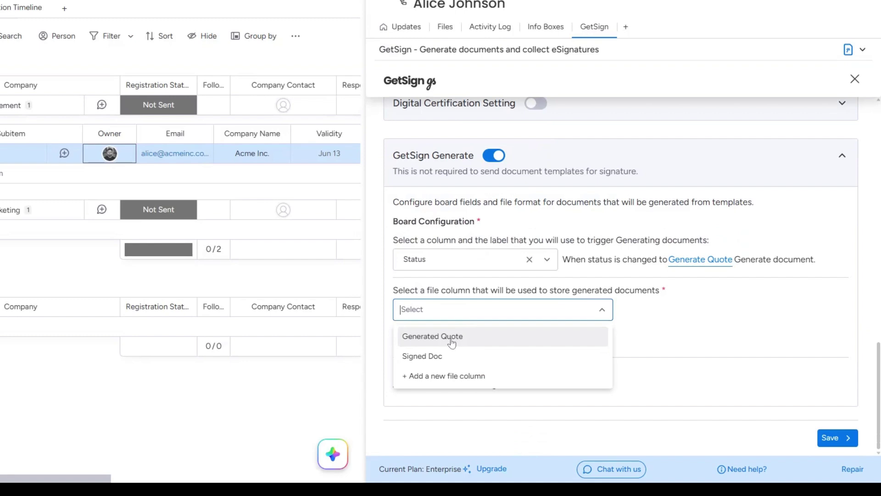
pyautogui.click(452, 340)
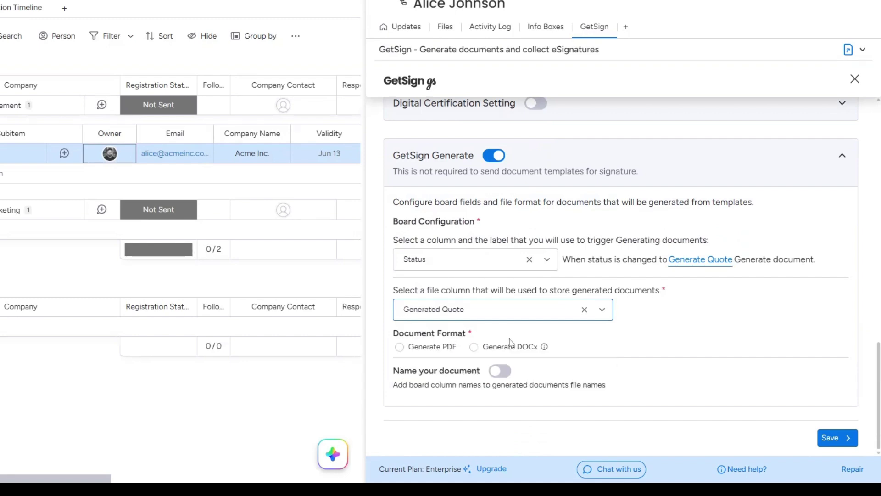
pyautogui.click(399, 349)
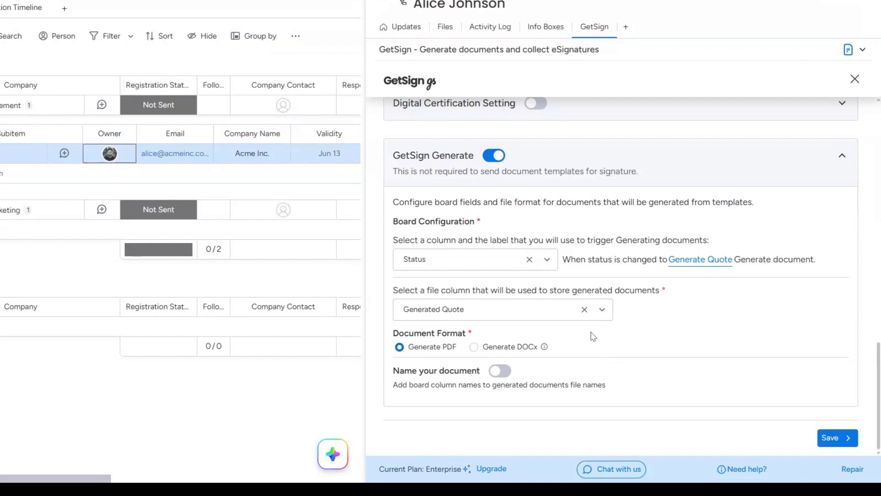
pyautogui.click(499, 371)
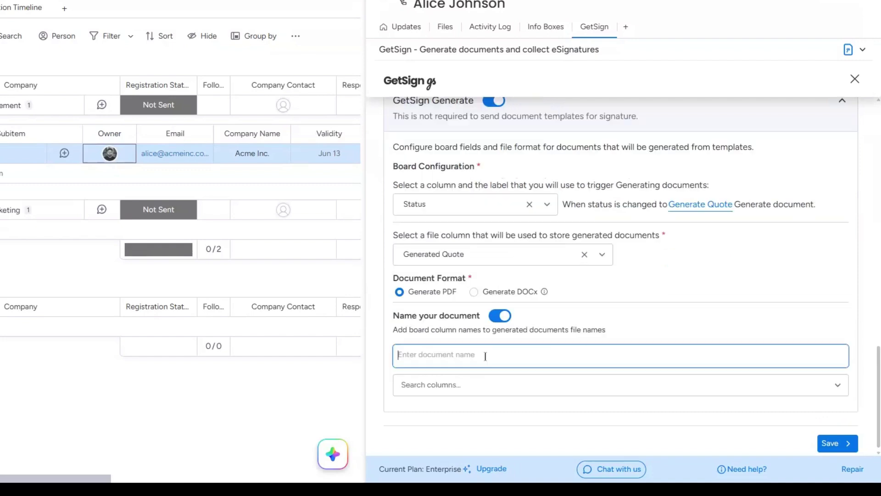
pyautogui.write('Web Quootation')
pyautogui.click(832, 442)
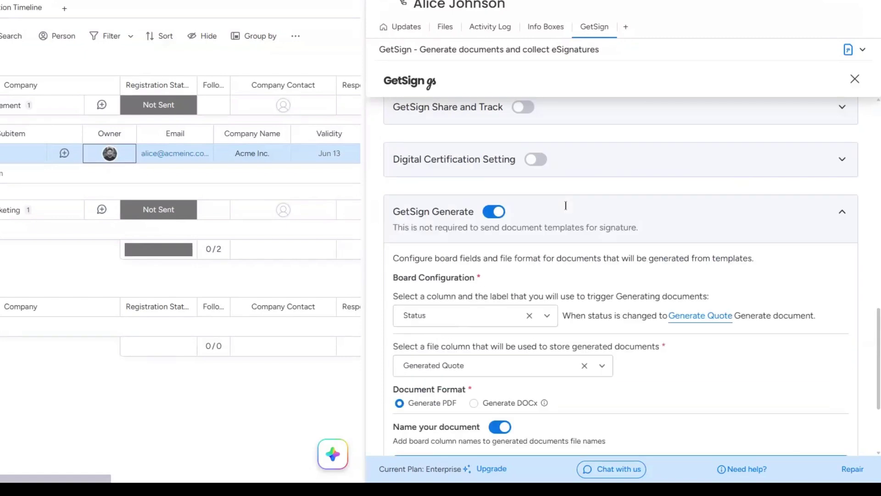
# Step: Configure Signature Collection to track workflow steps in the Status column and store signed documents in the Signed Doc column
pyautogui.scroll(5, 575, 217)
pyautogui.scroll(5, 575, 216)
pyautogui.scroll(-1, 523, 297)
pyautogui.click(514, 282)
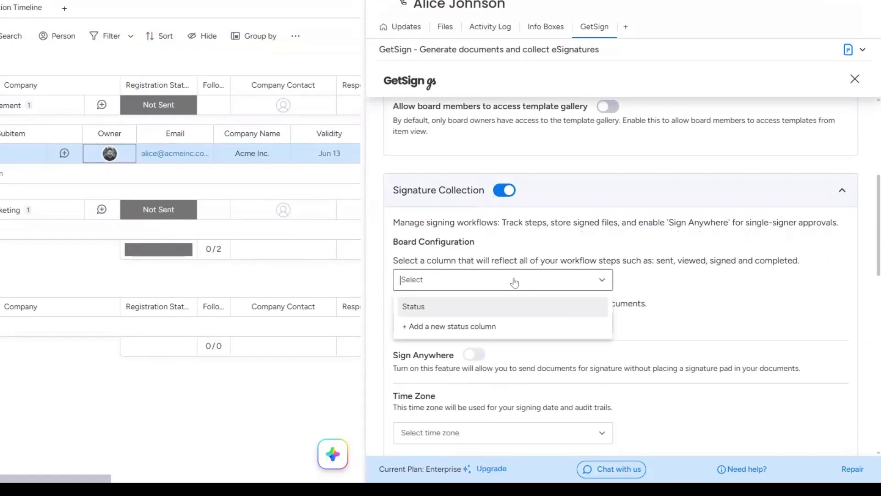
pyautogui.click(476, 314)
pyautogui.click(480, 321)
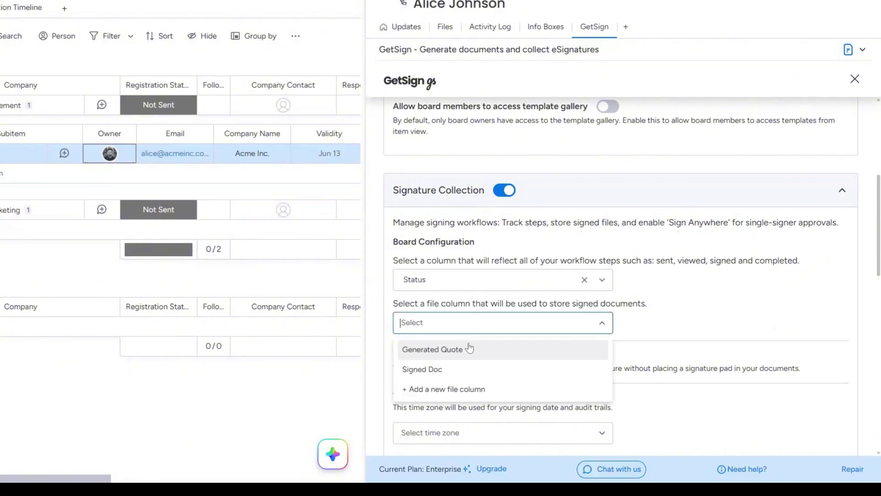
pyautogui.click(458, 371)
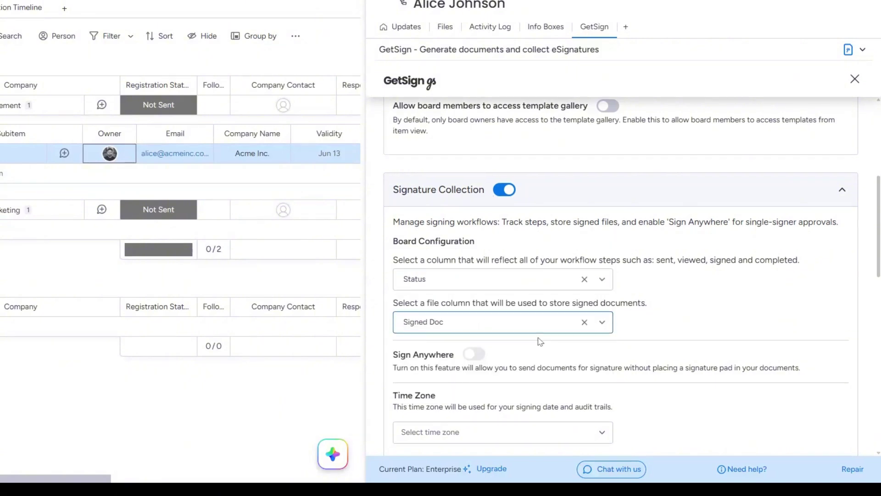
# Step: Configure GetSign Send email delivery to send the document when the Status column changes to Send Now
pyautogui.scroll(-3, 539, 340)
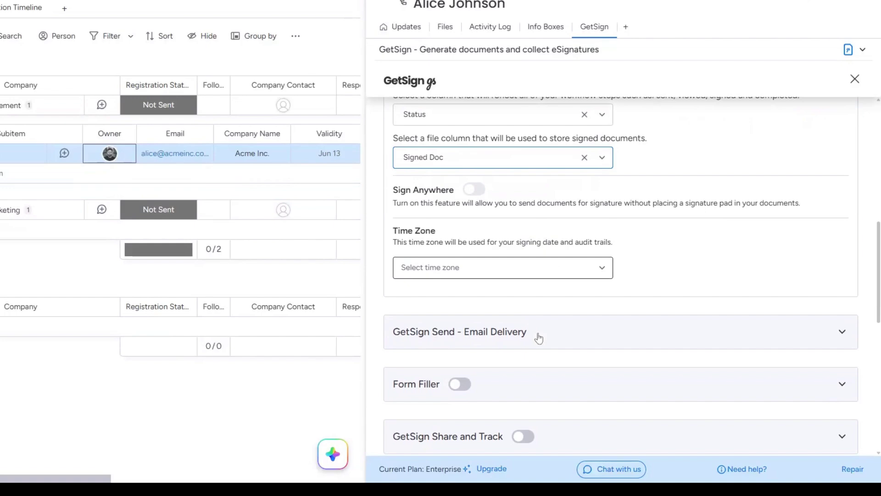
pyautogui.click(539, 338)
pyautogui.scroll(-4, 538, 338)
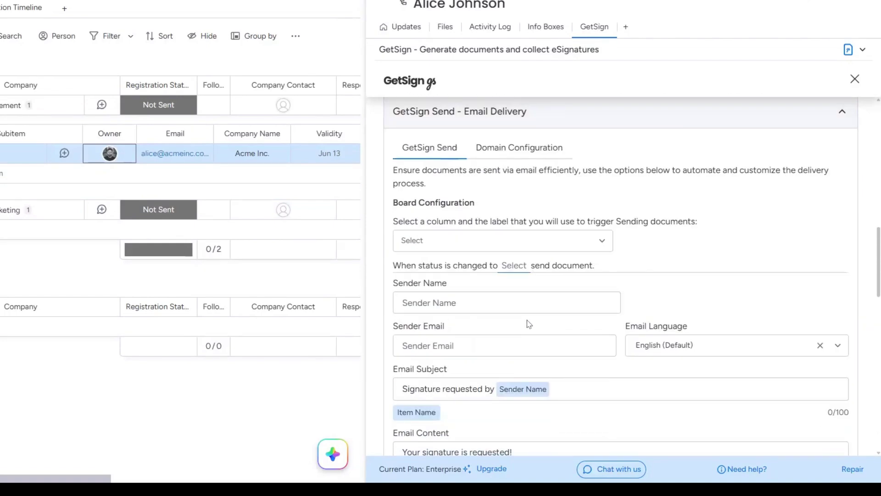
pyautogui.click(482, 251)
pyautogui.click(459, 267)
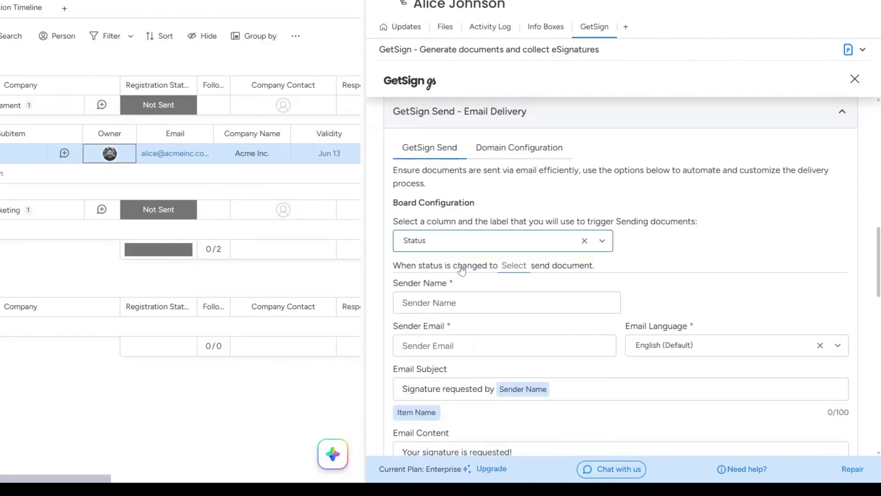
pyautogui.click(514, 265)
pyautogui.click(537, 303)
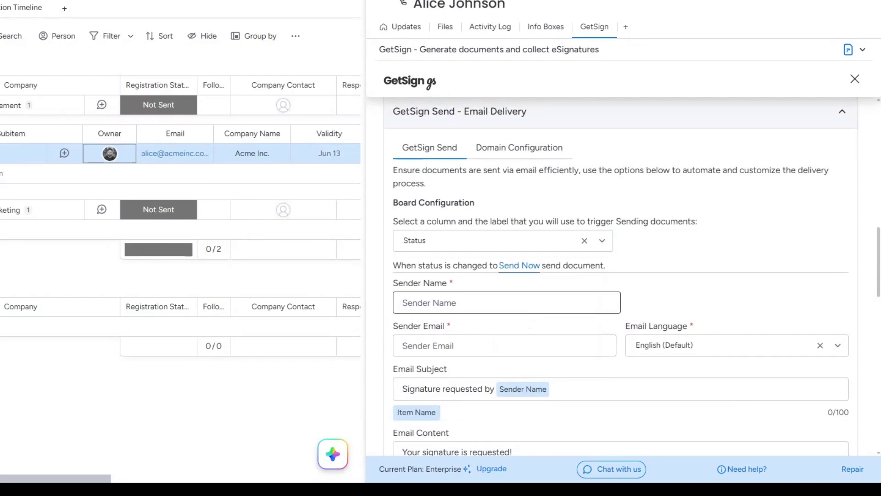
# Step: Set the sender name to "Jetpack WebLab", fill in the sender's email address, and save the GetSign settings
pyautogui.write('Jetpack WebLab')
pyautogui.click(500, 342)
pyautogui.hotkey('ctrl', 'v')
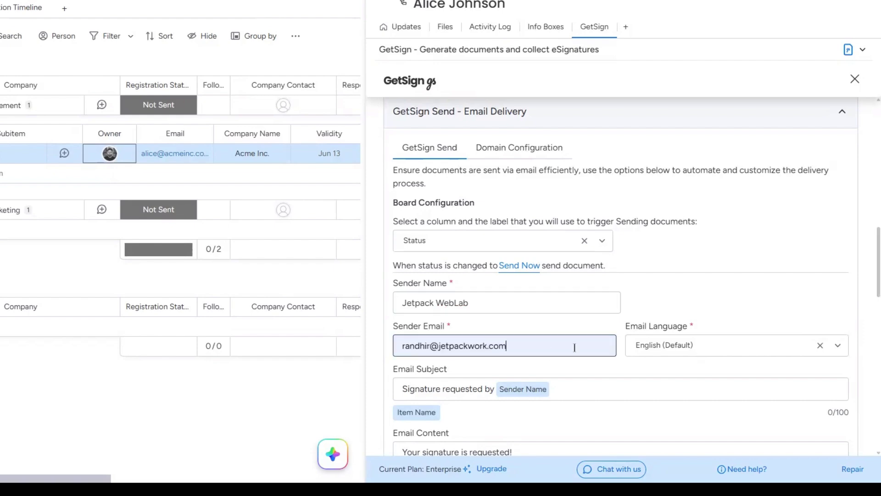
pyautogui.scroll(-10, 528, 335)
pyautogui.scroll(-7, 503, 329)
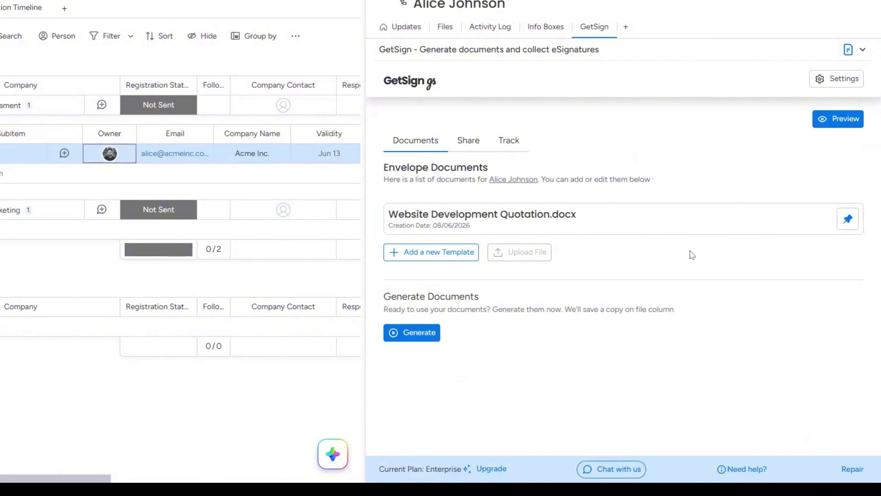
# Step: Review the quotation's sharing options in GetSign, close the subitem, and set its Status to Generate Quote
pyautogui.click(471, 142)
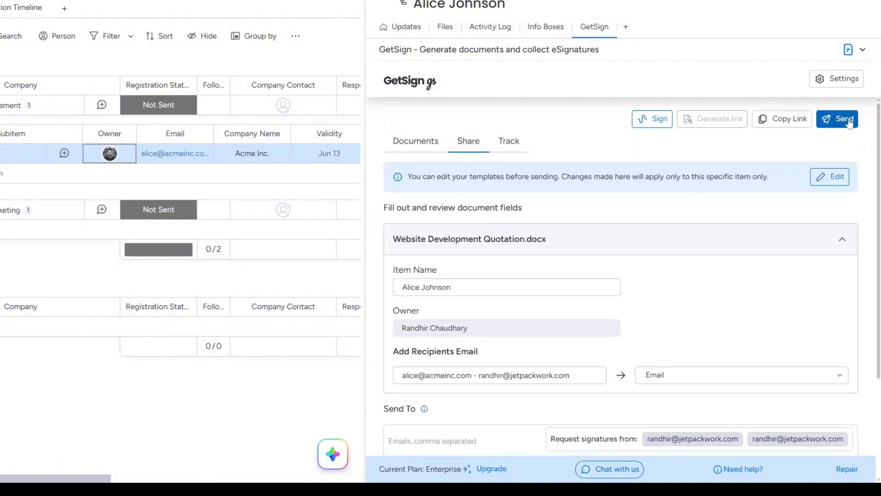
pyautogui.click(383, 4)
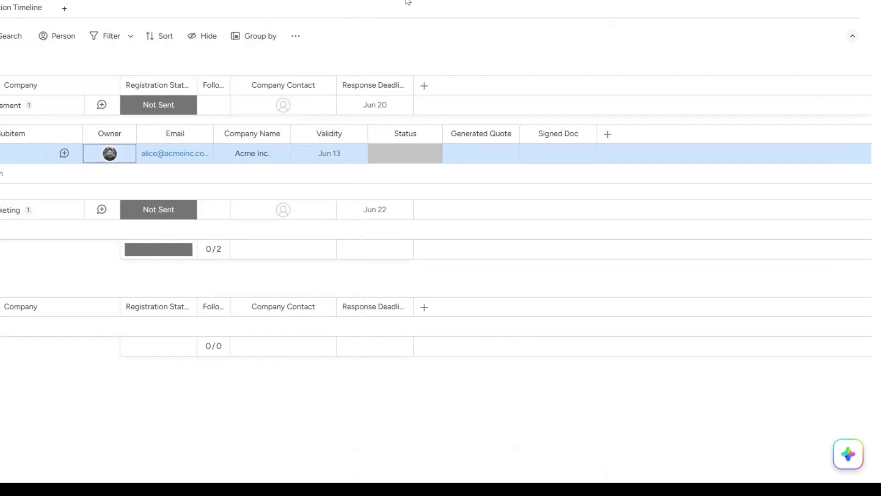
pyautogui.click(403, 156)
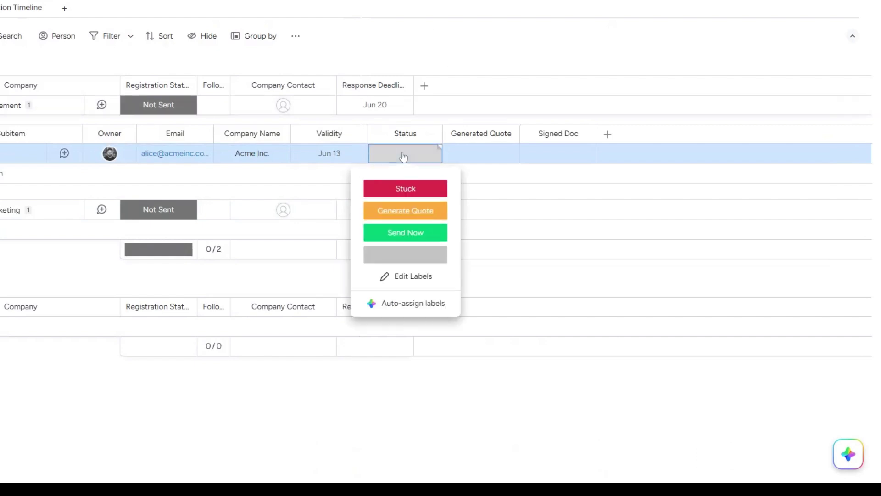
pyautogui.click(405, 211)
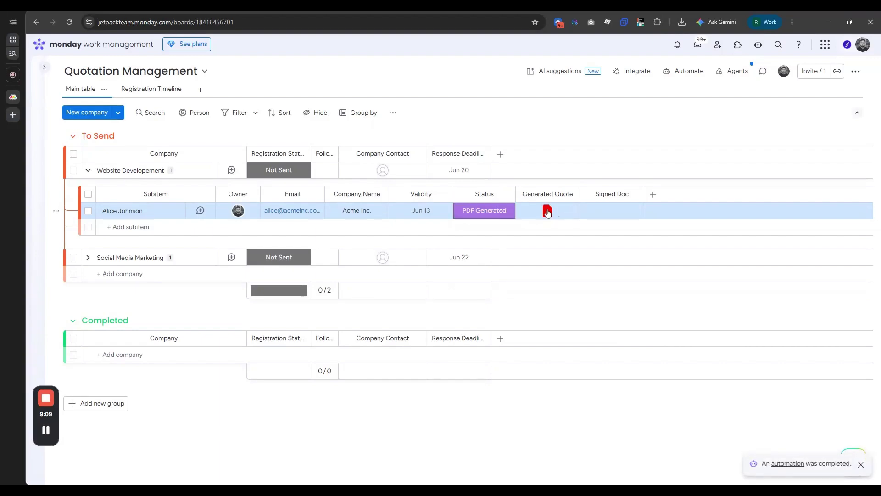
# Step: Open the PDF in the subitem's Generated Quote column, read through the quotation, and close it
pyautogui.click(547, 210)
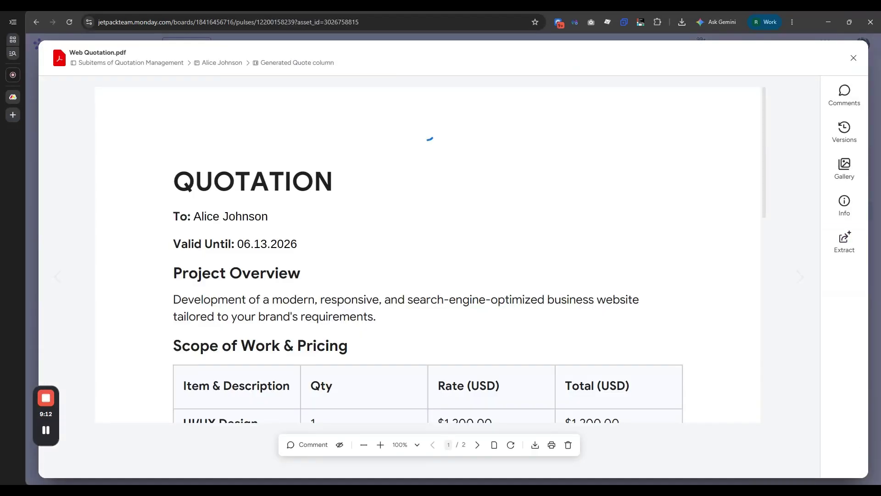
pyautogui.scroll(-7, 483, 248)
pyautogui.press('Escape')
# Step: Set the Status of the subitem under Website Developement to Send Now
pyautogui.click(483, 211)
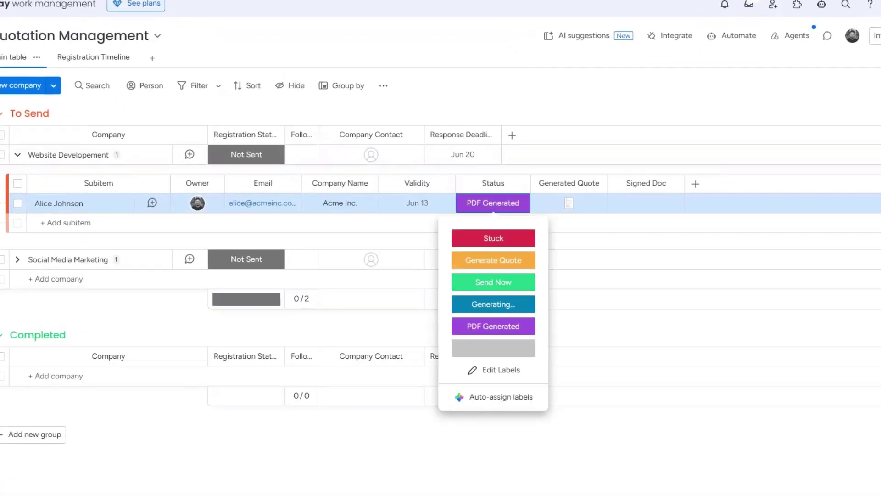
pyautogui.click(494, 282)
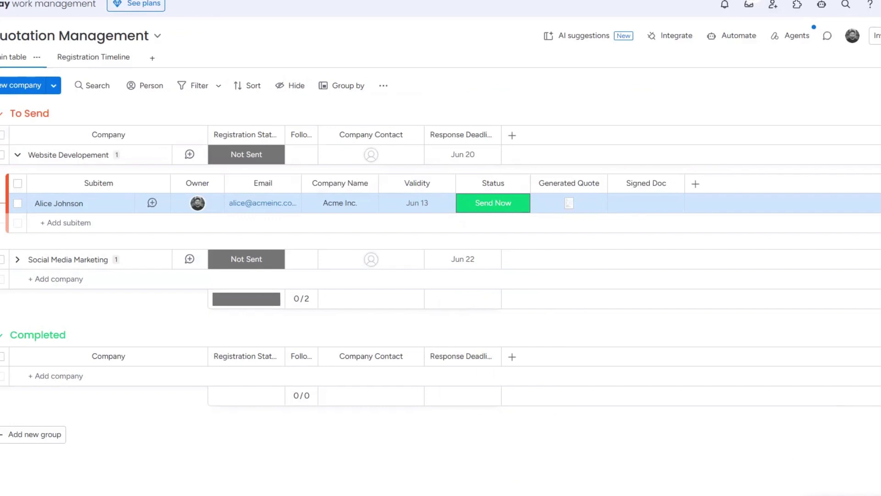
pyautogui.click(492, 206)
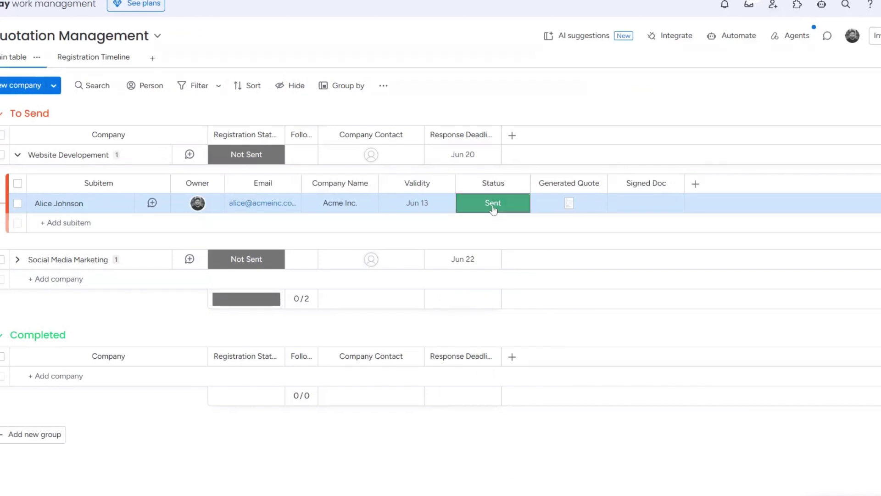
# Step: Open the subitem's GetSign view and examine the signing progress in its tracking section
pyautogui.click(122, 201)
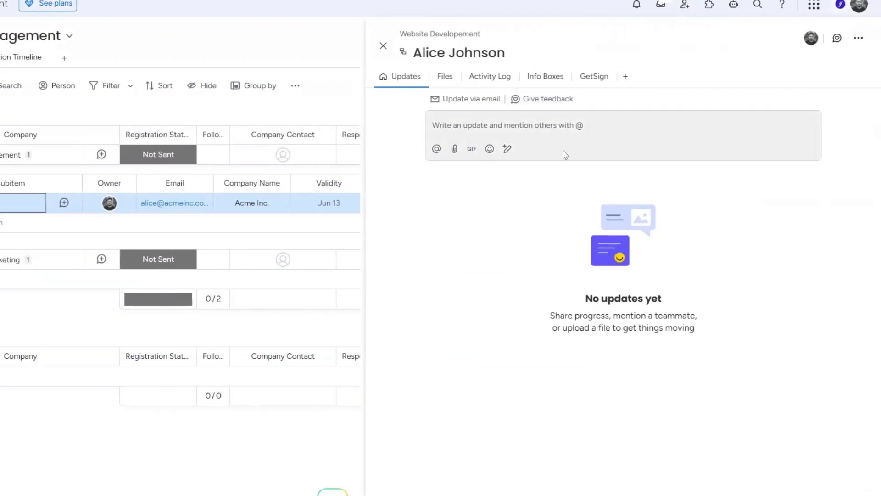
pyautogui.click(584, 76)
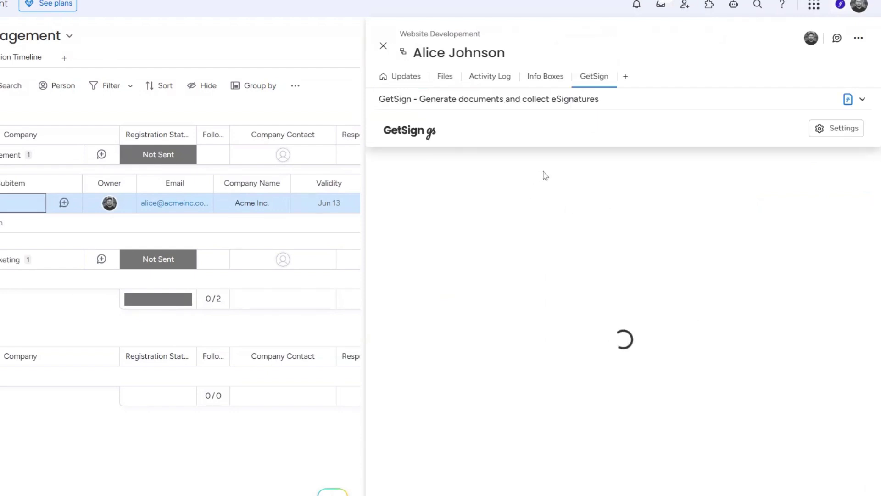
pyautogui.click(508, 191)
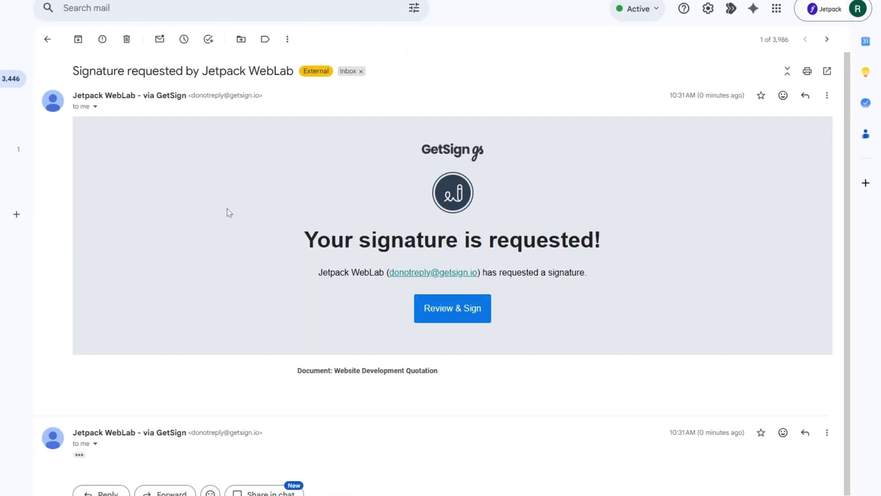
# Step: Open the quotation from the signature request email and add a hand-drawn signature in the Jetpack WebLabs signature field
pyautogui.click(455, 316)
pyautogui.click(409, 334)
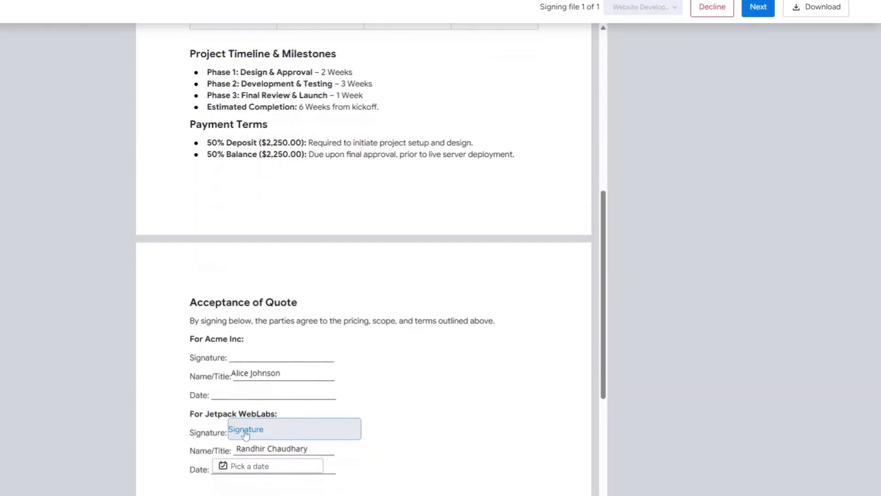
pyautogui.click(245, 431)
pyautogui.moveTo(350, 265); pyautogui.dragTo(440, 286)
pyautogui.click(474, 343)
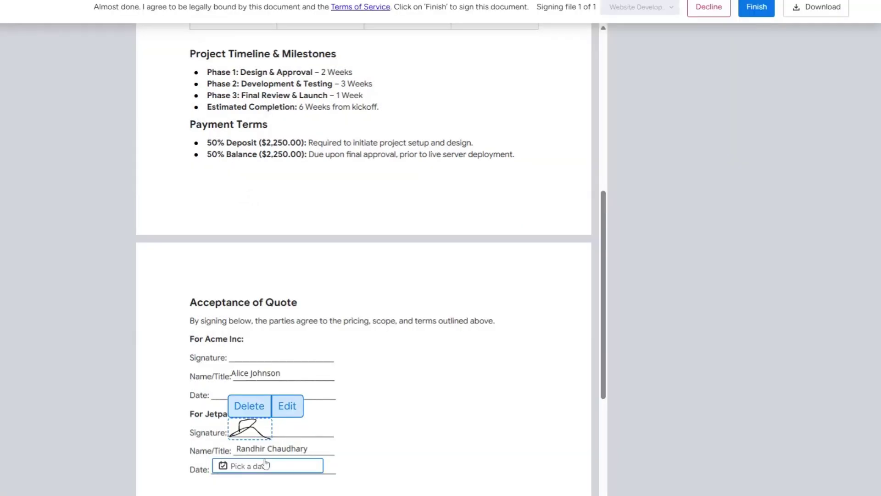
# Step: Set the Jetpack WebLabs date field to June 8, 2026, finish signing the quotation, and close the signing window
pyautogui.click(248, 466)
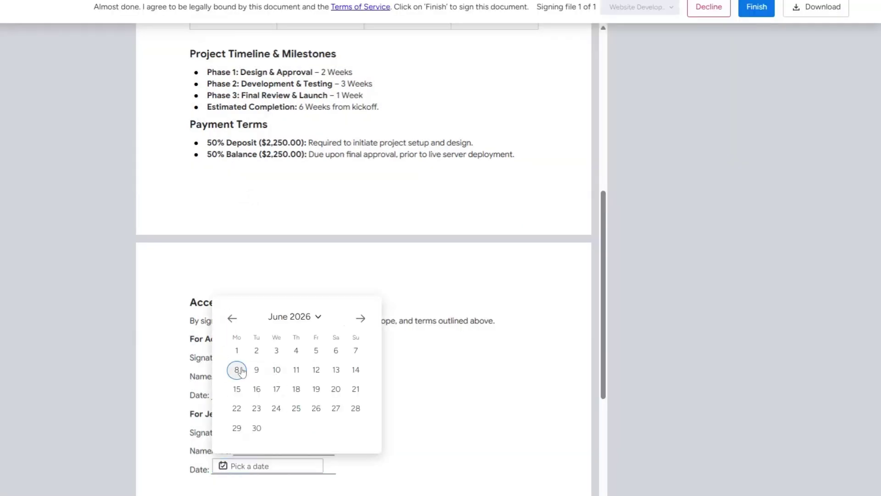
pyautogui.click(238, 369)
pyautogui.click(760, 10)
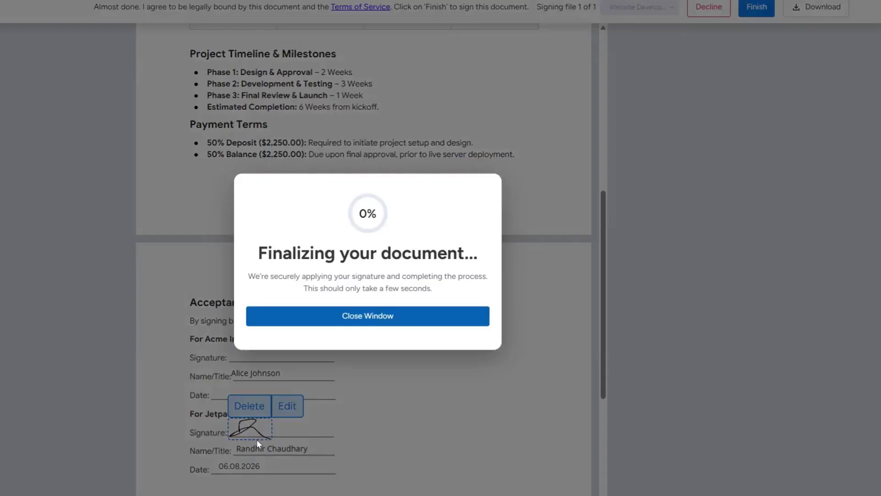
pyautogui.click(397, 317)
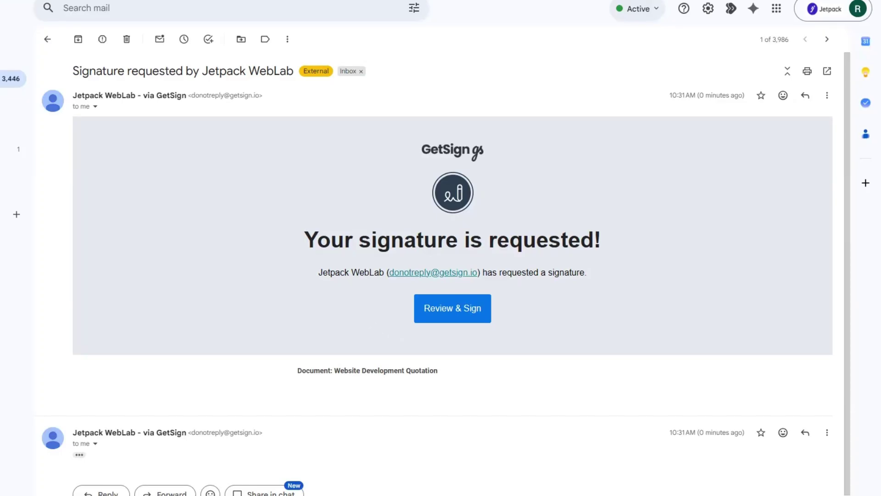